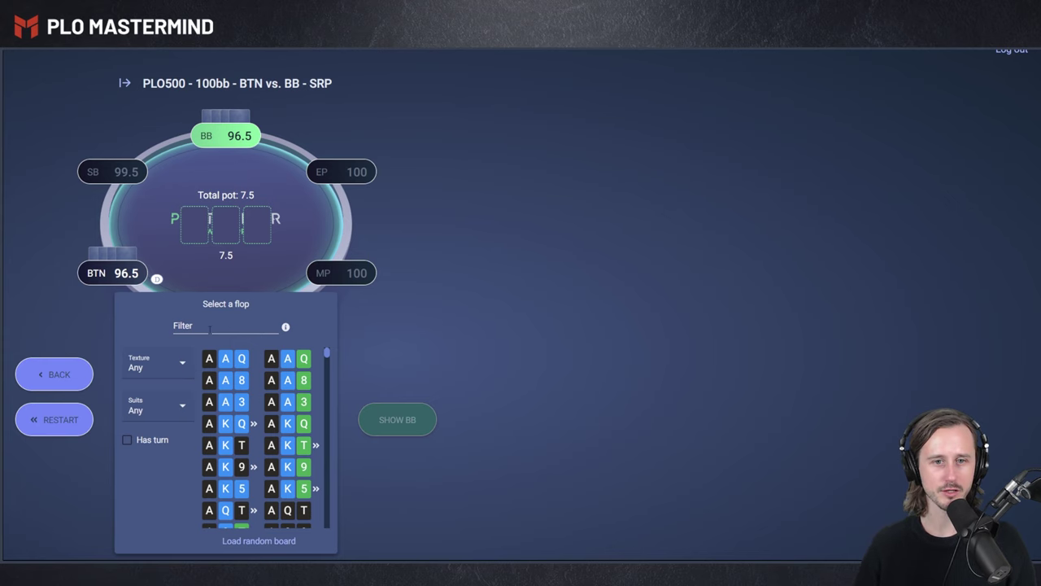
Step: Filter the flops to Unpaired texture and SingleSuited suits, keeping only boards with turn solutions
left_click(161, 373)
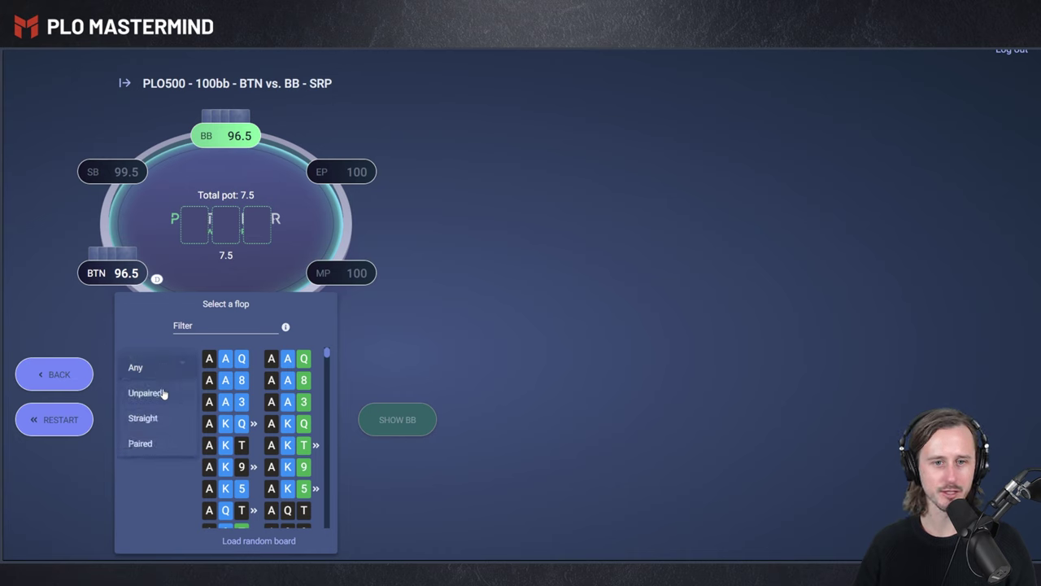
left_click(157, 394)
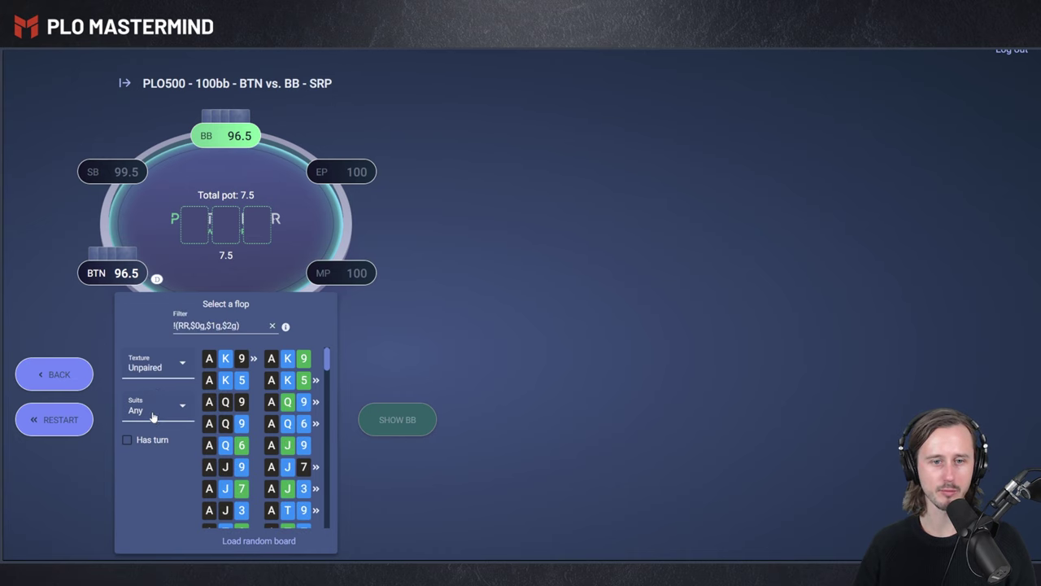
left_click(156, 411)
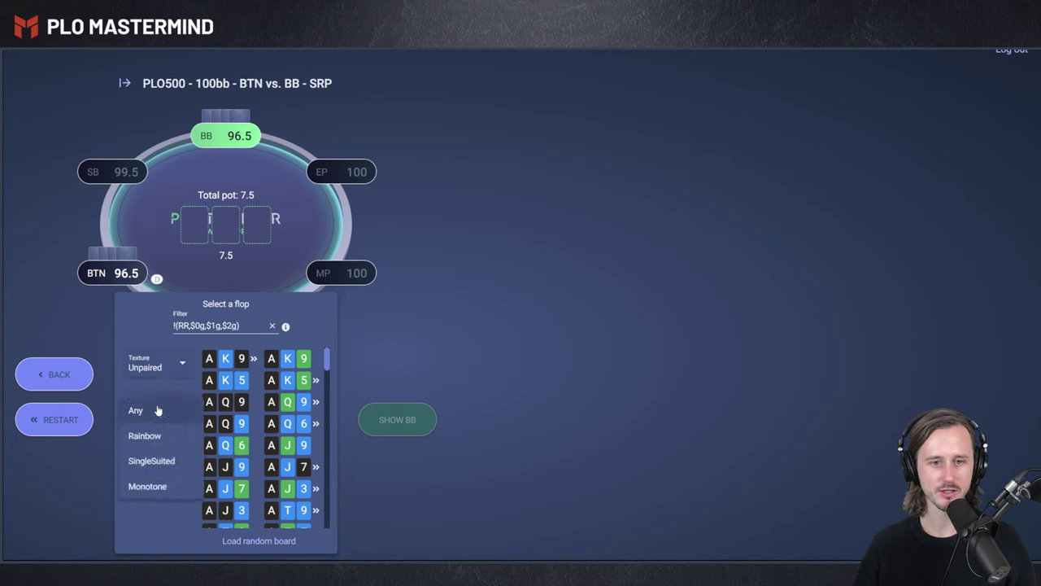
left_click(157, 461)
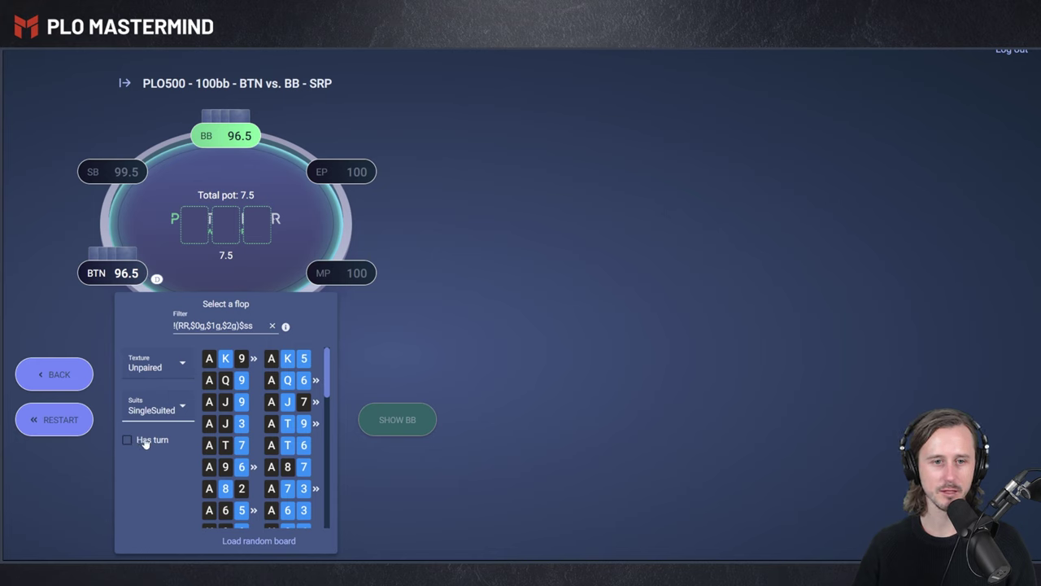
left_click(141, 441)
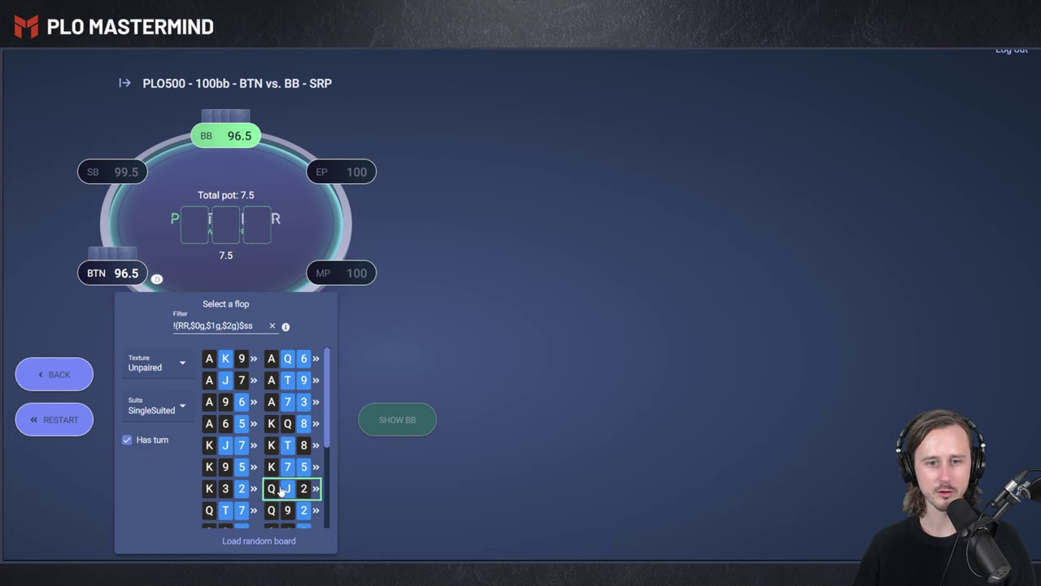
Step: Load a random board from the filtered list, dealing the J75 flop
scroll(273, 446, "down", 3)
scroll(271, 445, "up", 3)
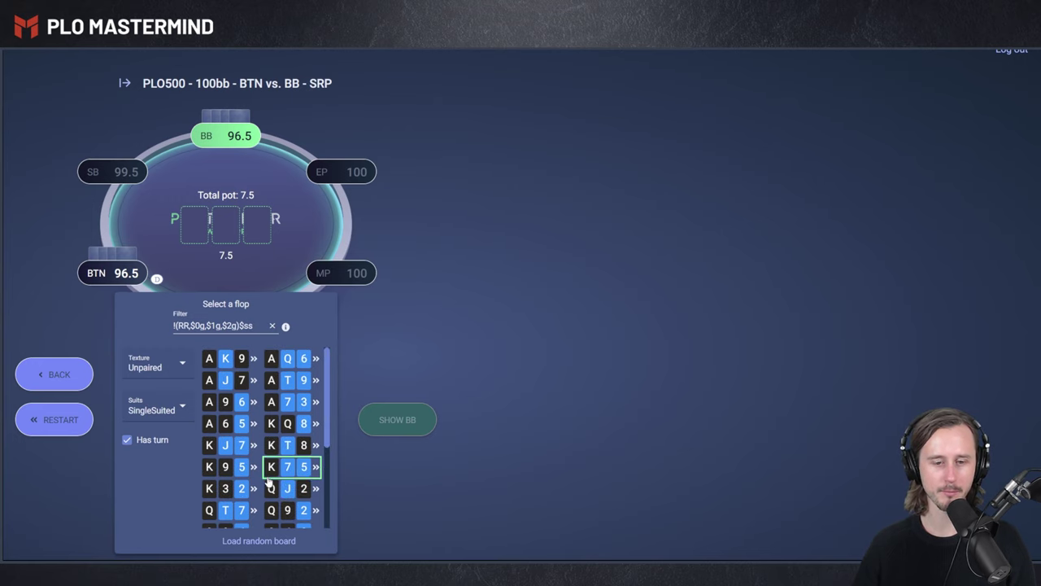
left_click(271, 542)
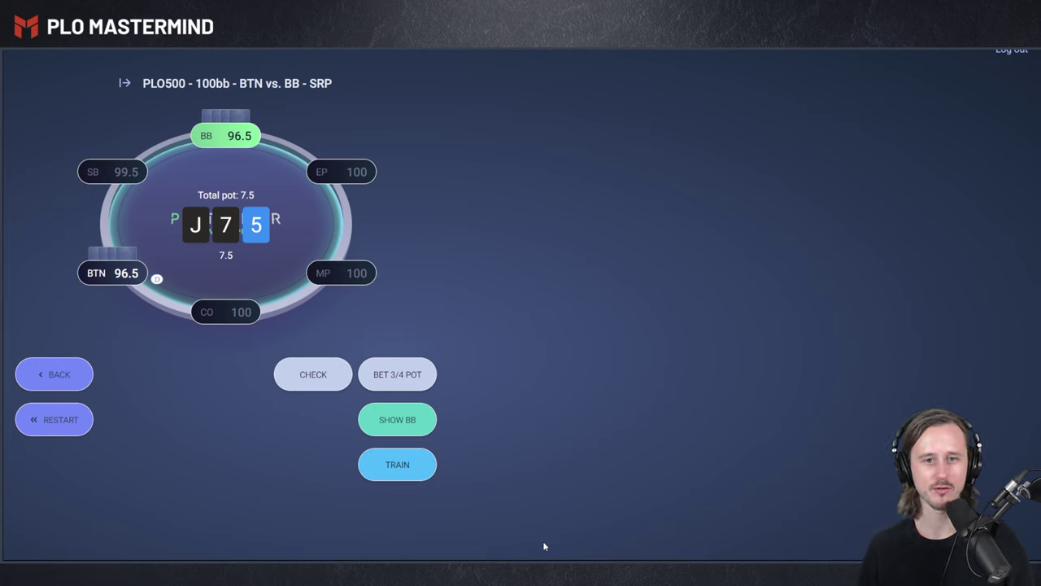
Step: Check for BB on J75 and show BTN's range: check 51.8%, bet 3/4 pot 48.2%
left_click(318, 383)
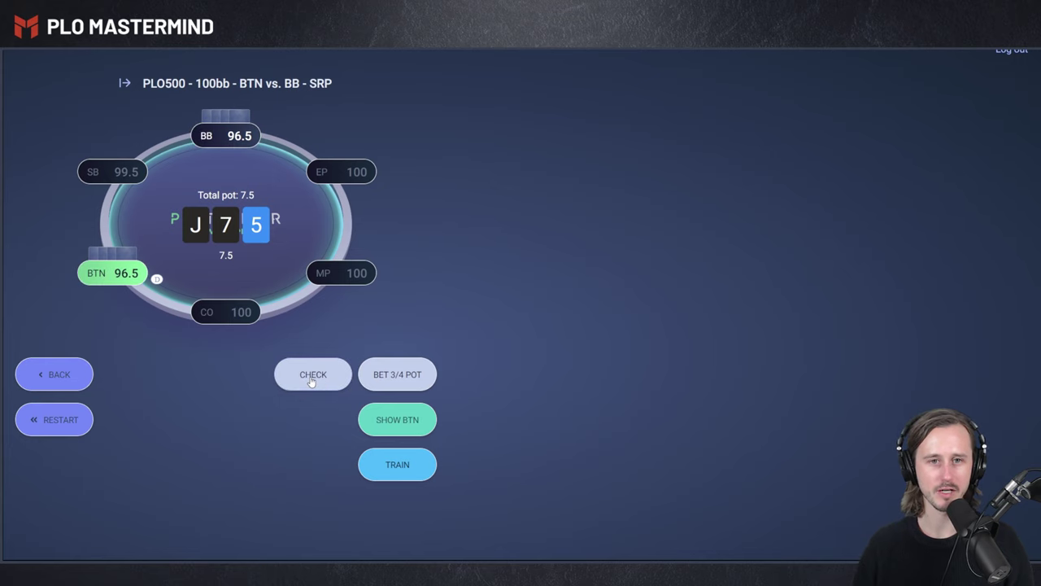
left_click(403, 421)
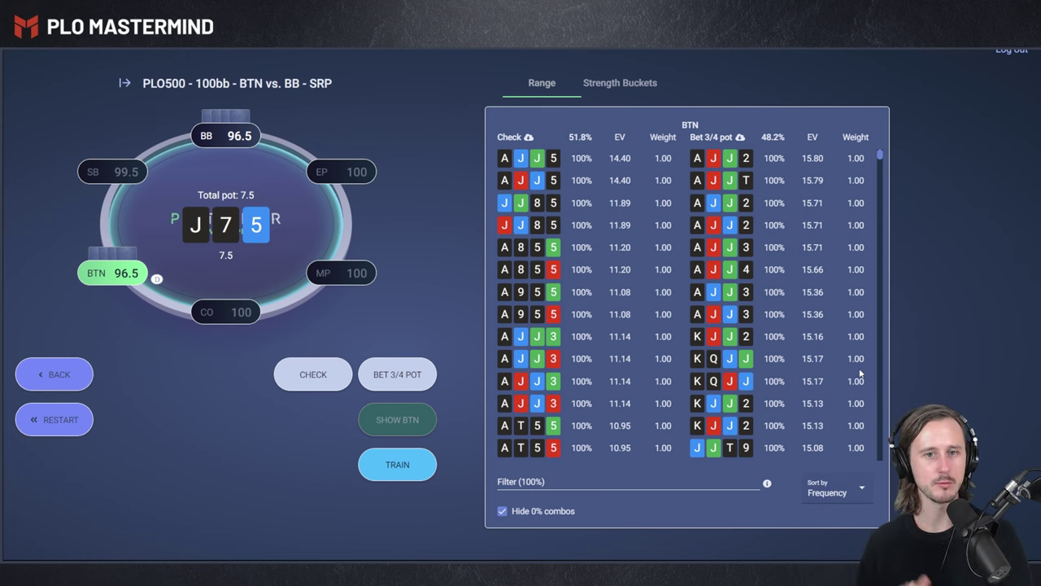
Step: Show BTN's strength buckets and filter the range to Two pair hands (10.22%)
left_click(620, 85)
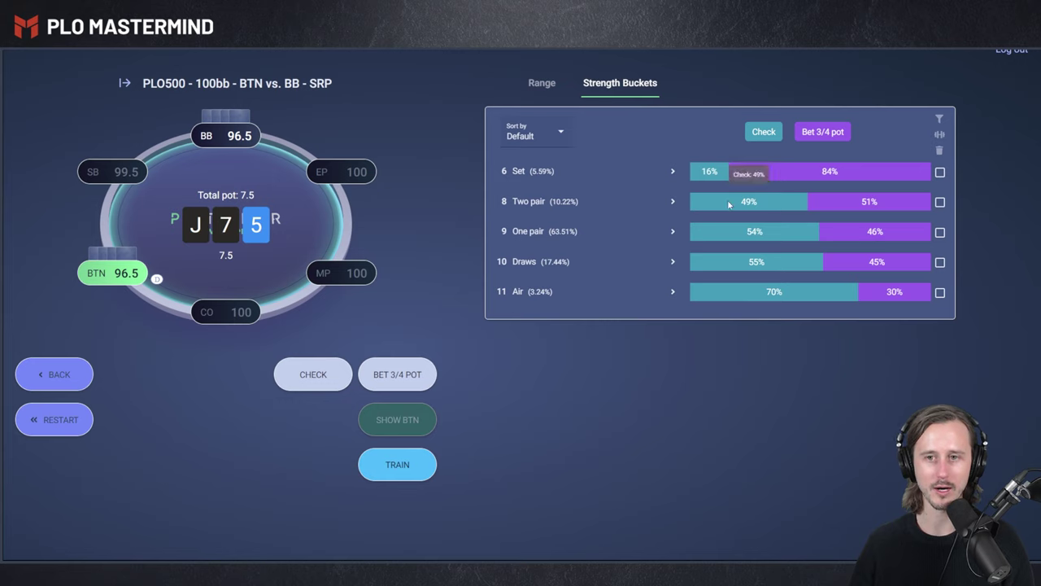
mouse_move(790, 205)
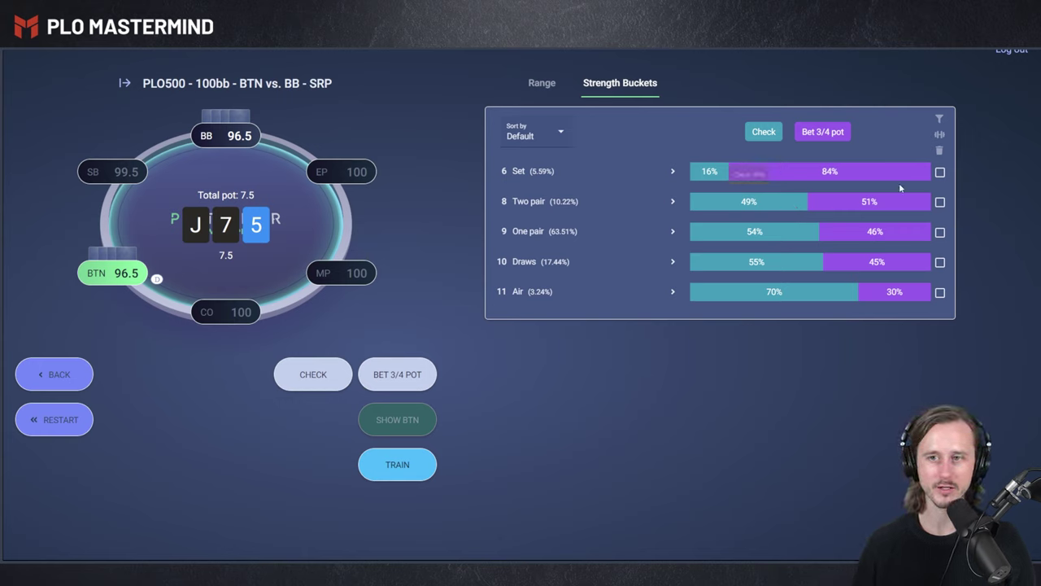
left_click(940, 202)
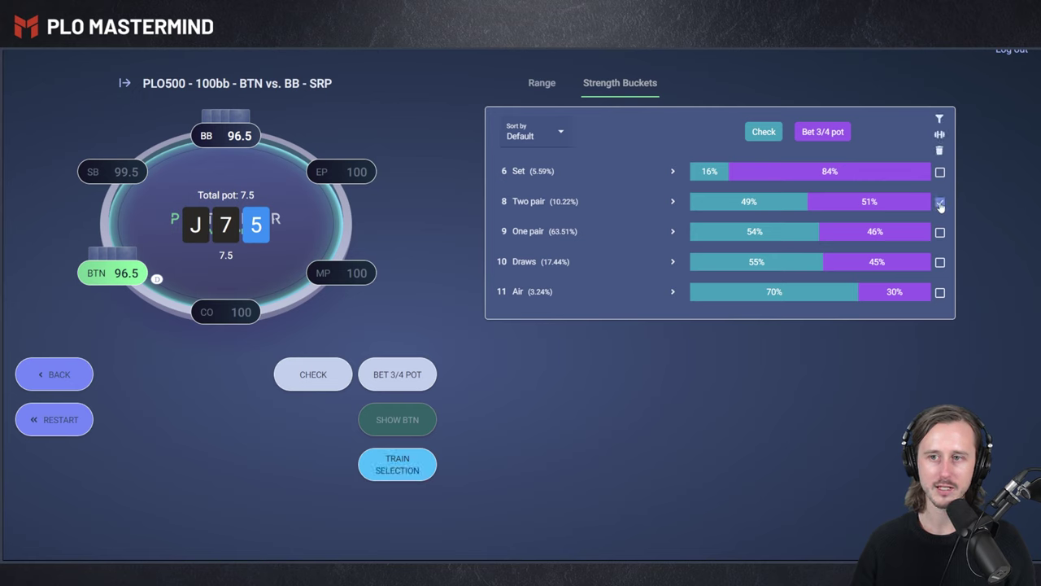
left_click(940, 120)
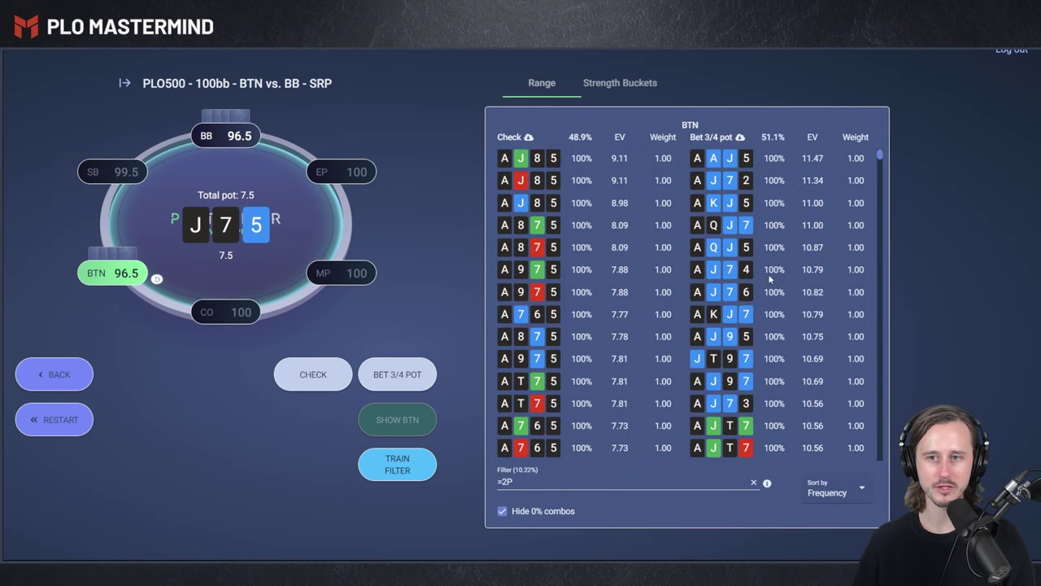
Step: Edit the filter to =2P!FD!SD, excluding draws, then narrow it further with :KQ
left_click(572, 483)
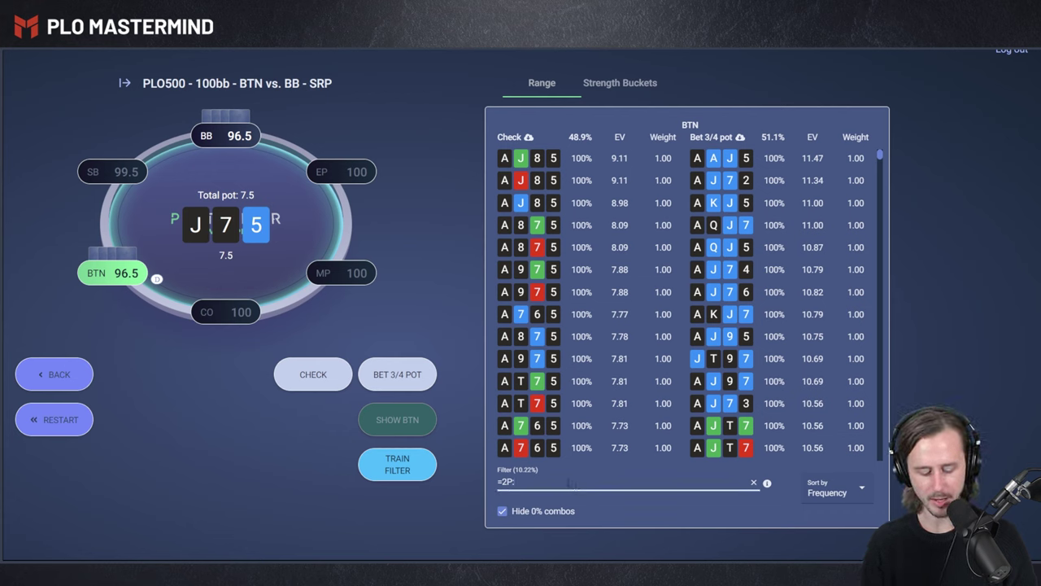
type(":FD")
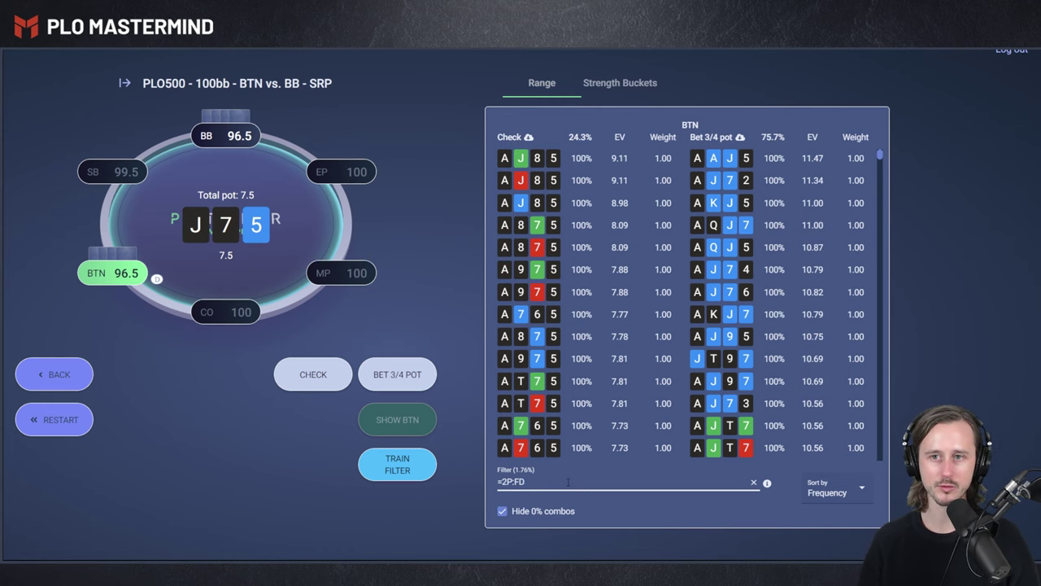
key("BackSpace")
key("BackSpace")
key("BackSpace")
type("!FD")
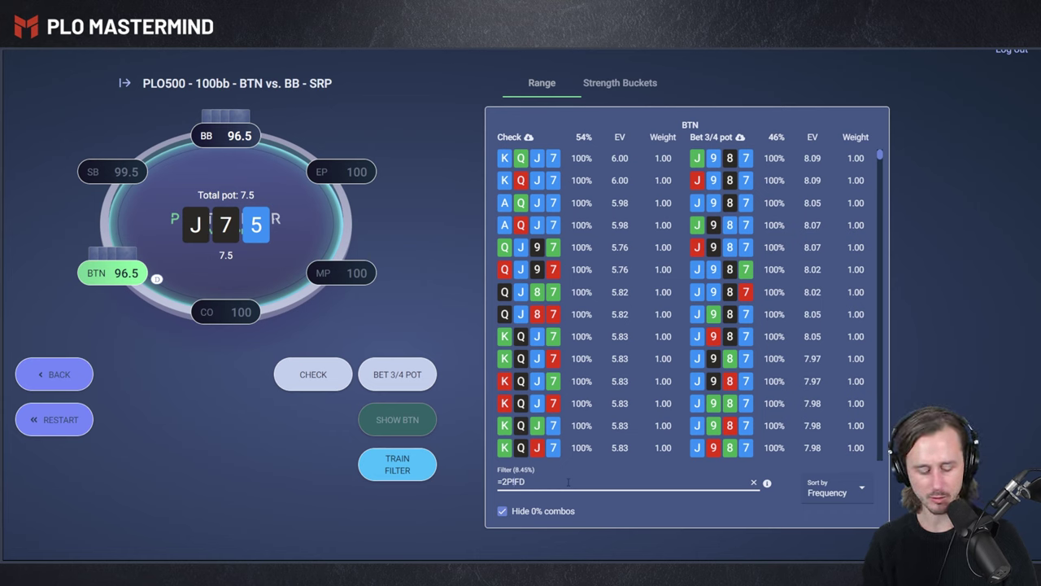
type("!SD")
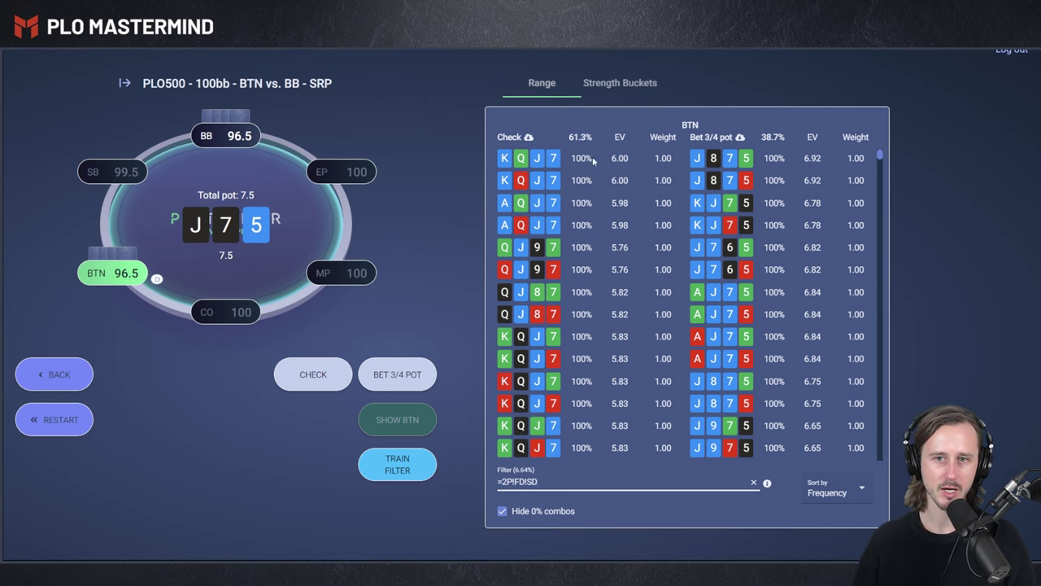
scroll(591, 236, "down", 3)
scroll(618, 244, "up", 3)
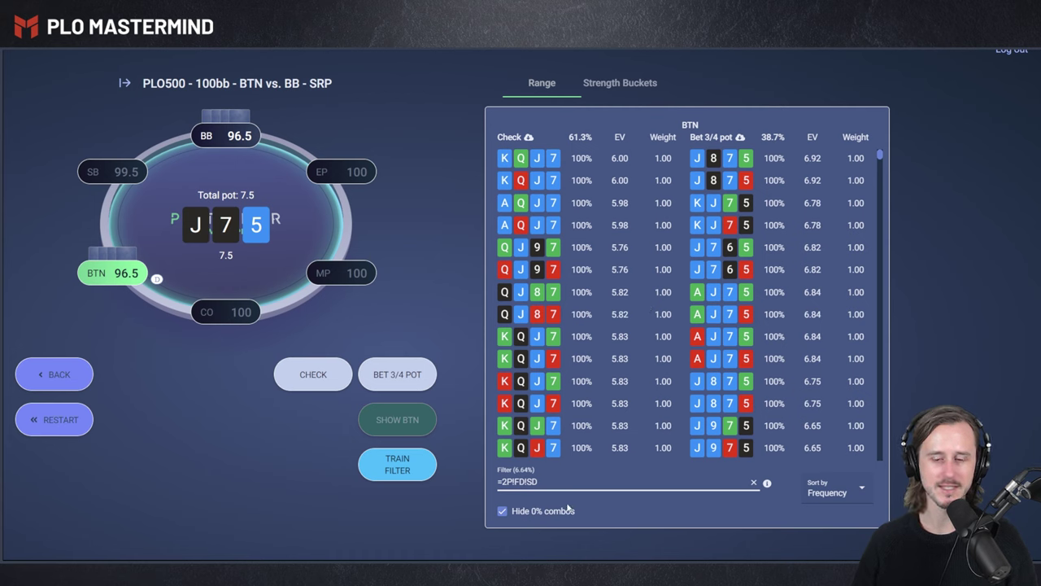
type(":KQJ7")
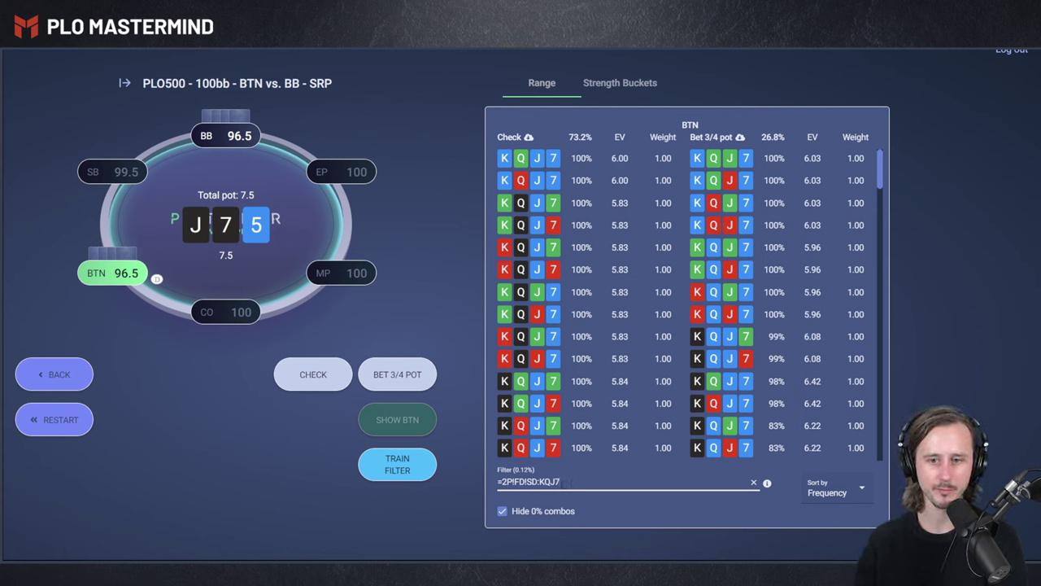
Step: Clear the filter, expand One pair, and switch the studied bucket from Two pair to Top pair (14.13%)
left_click(755, 483)
left_click(627, 83)
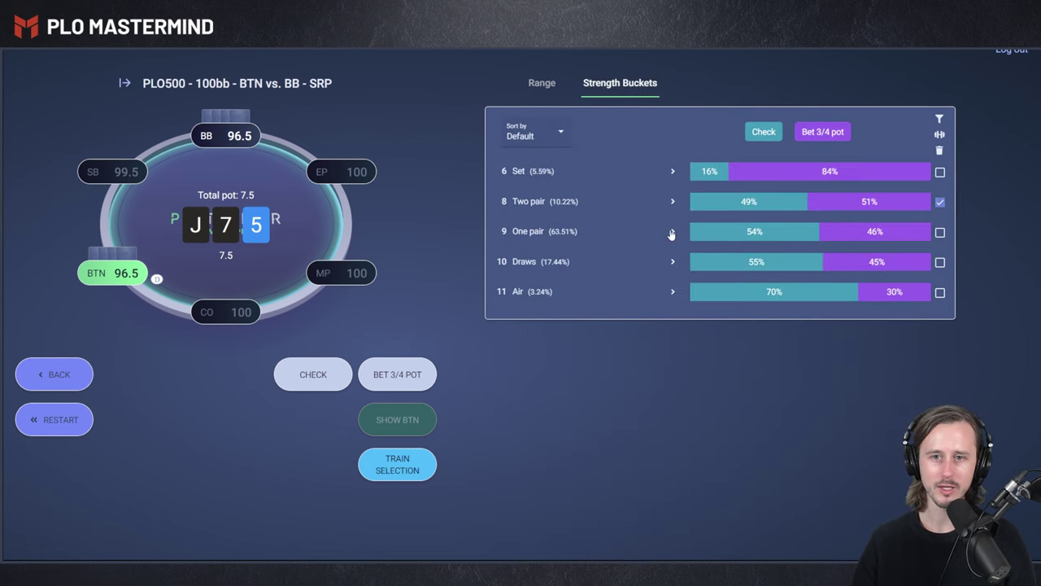
left_click(672, 234)
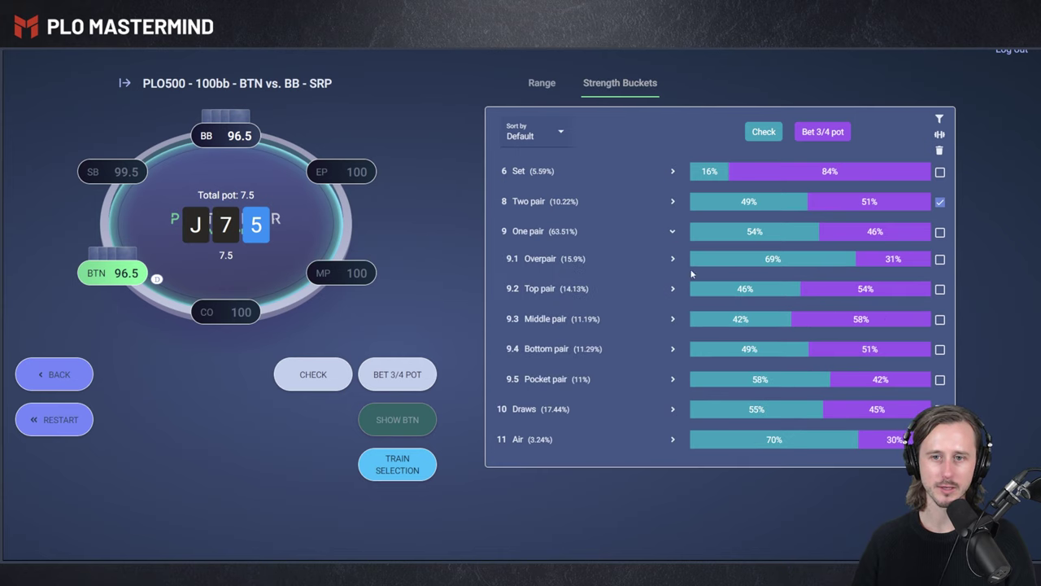
mouse_move(890, 264)
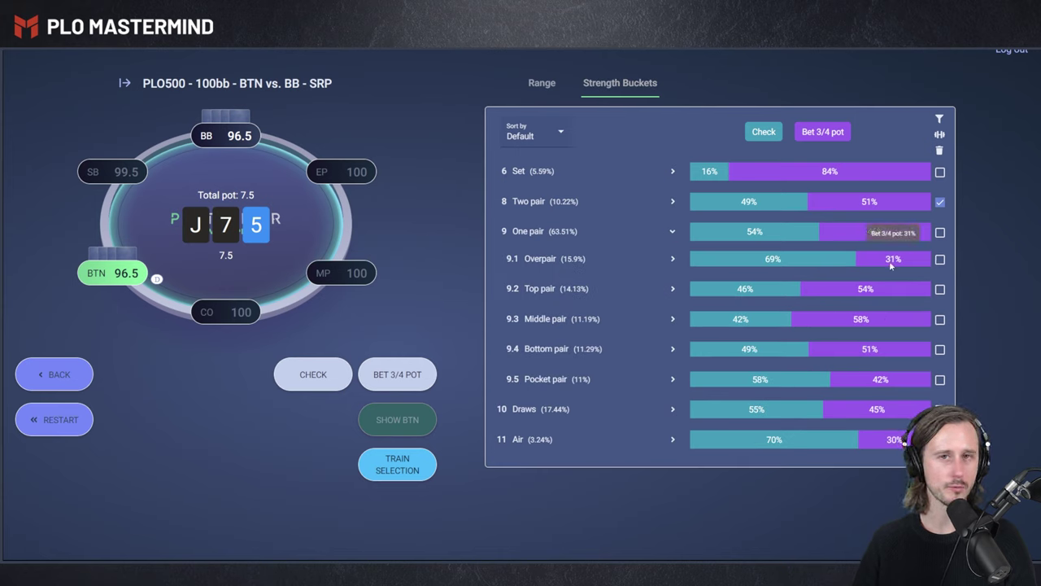
mouse_move(775, 267)
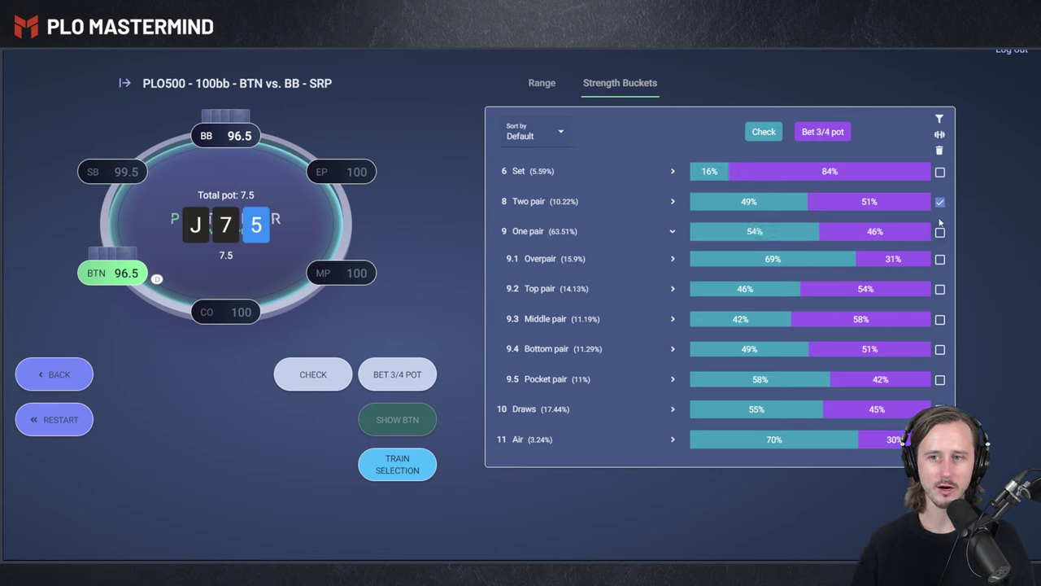
left_click(939, 151)
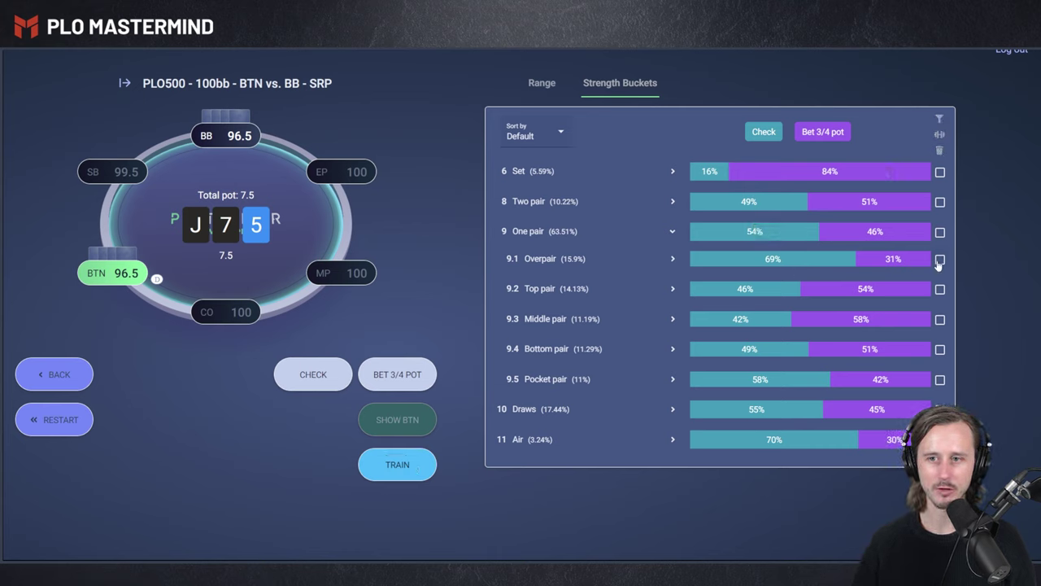
left_click(940, 288)
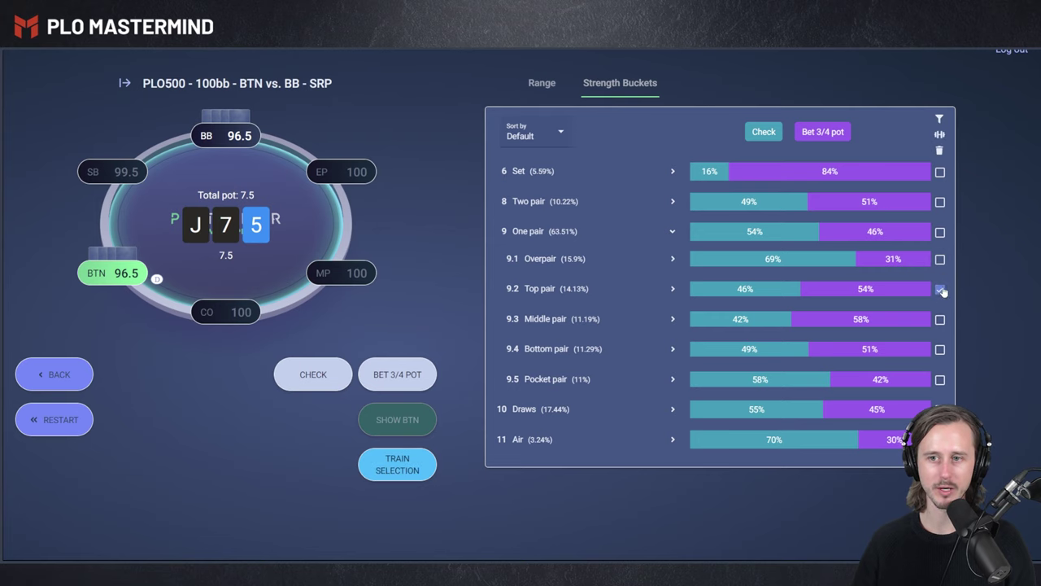
left_click(940, 119)
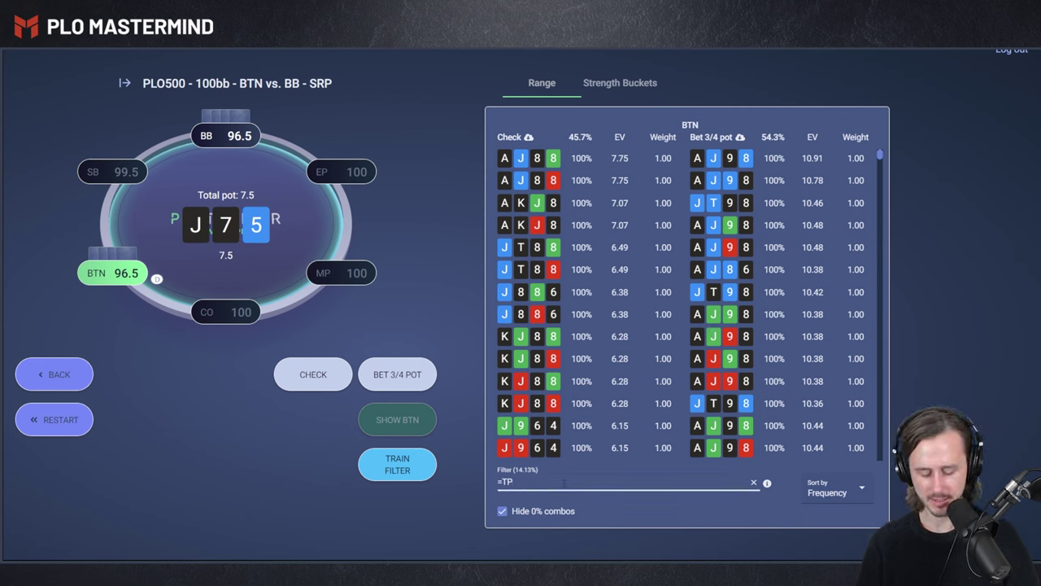
Step: Change the filter to =TP!FD, showing top-pair hands without flush draws (11.6%), and scroll through them
type("FD")
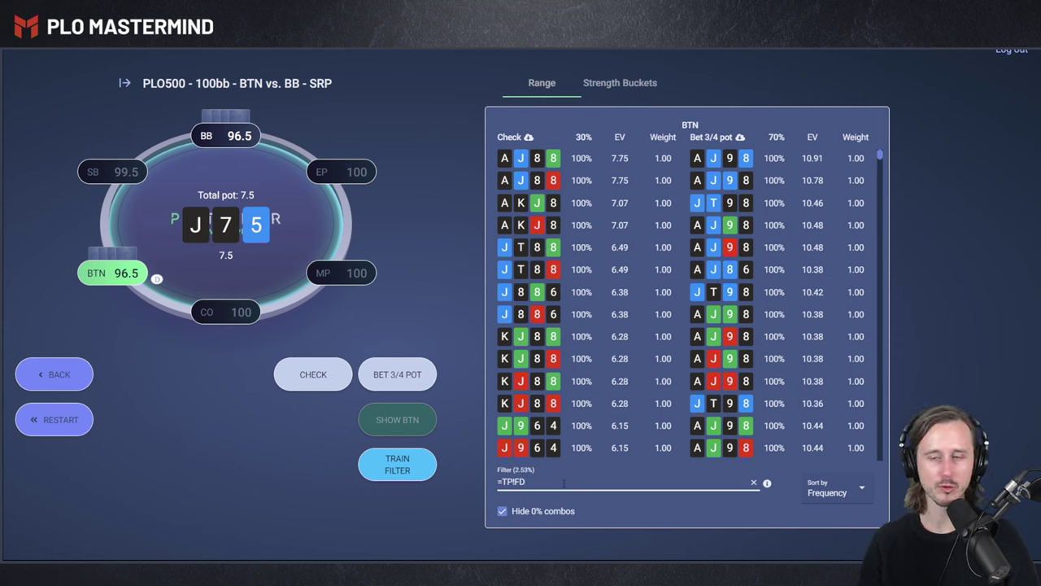
key("Left")
key("Left")
key("BackSpace")
type("!")
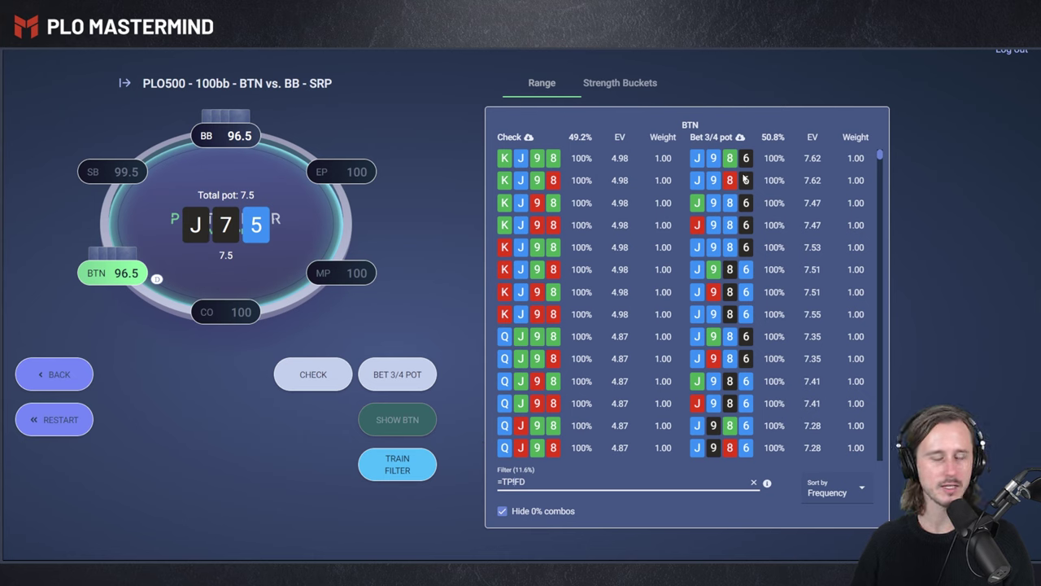
scroll(743, 195, "down", 5)
scroll(742, 195, "down", 3)
scroll(762, 223, "down", 3)
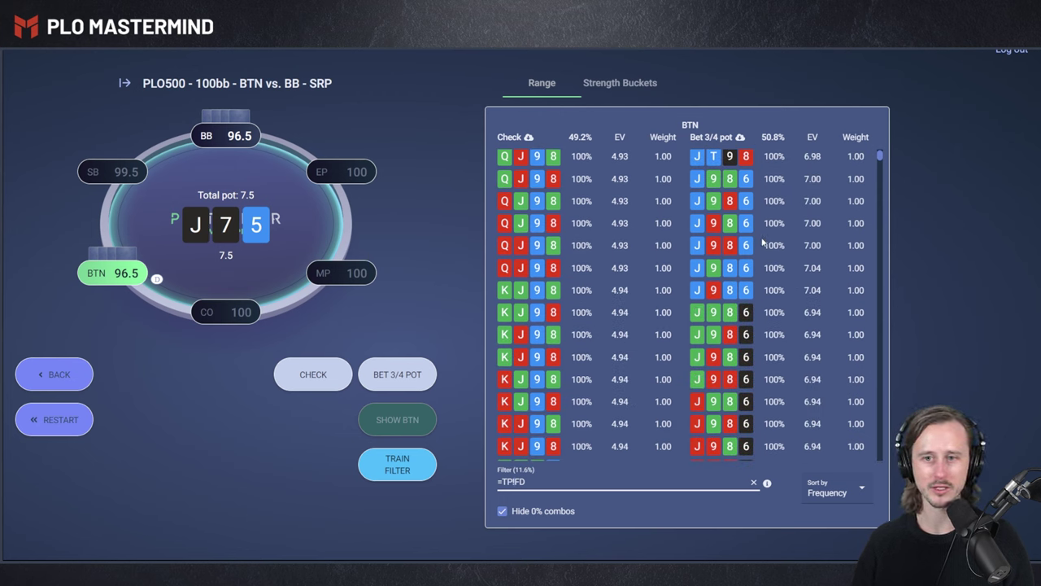
scroll(756, 238, "down", 3)
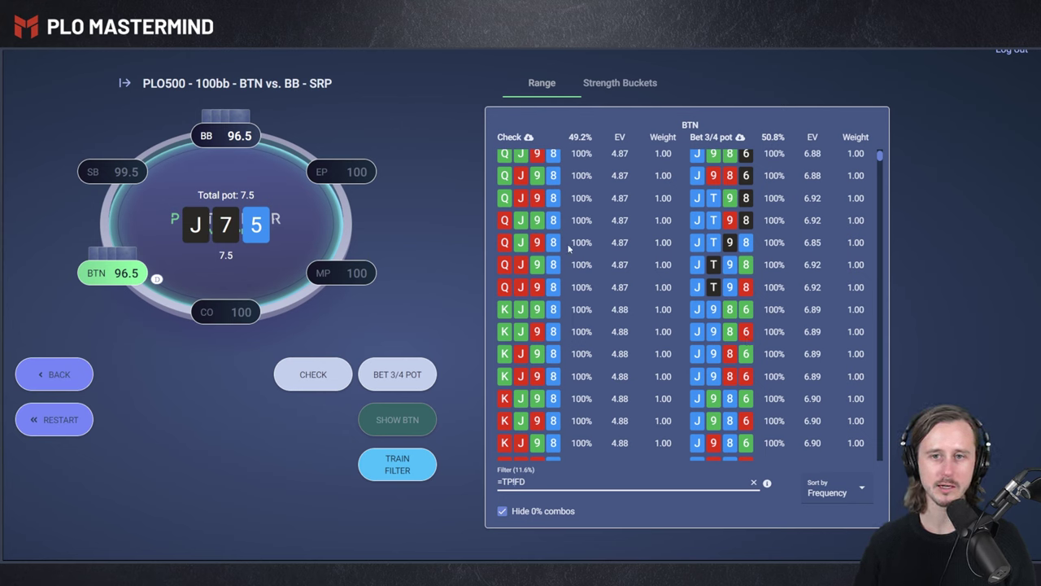
Step: Append :QJ98 to the filter, leaving only QJ98 drawless top pairs (0.15%)
left_click(557, 482)
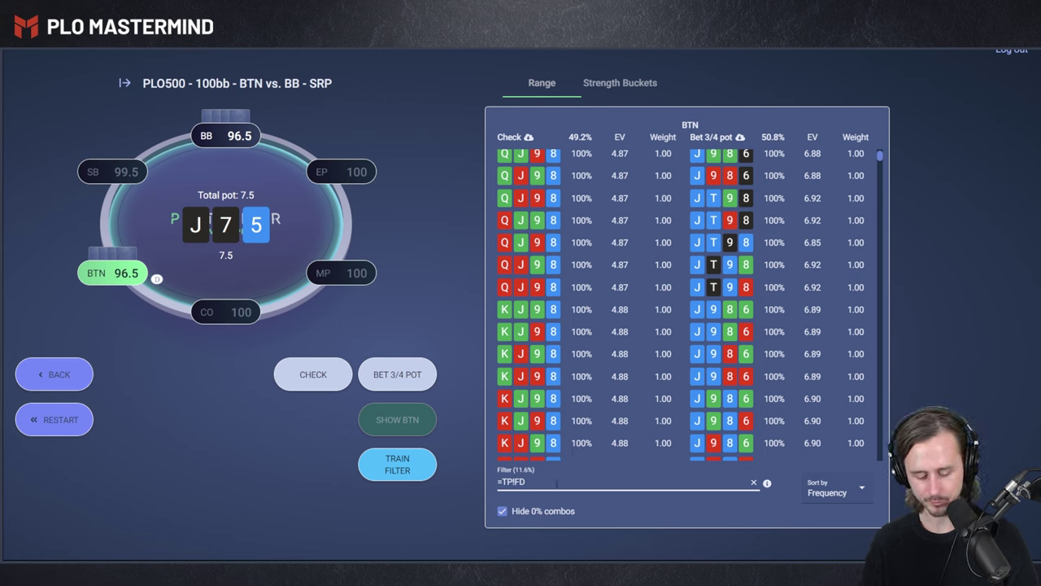
type(":QJ98")
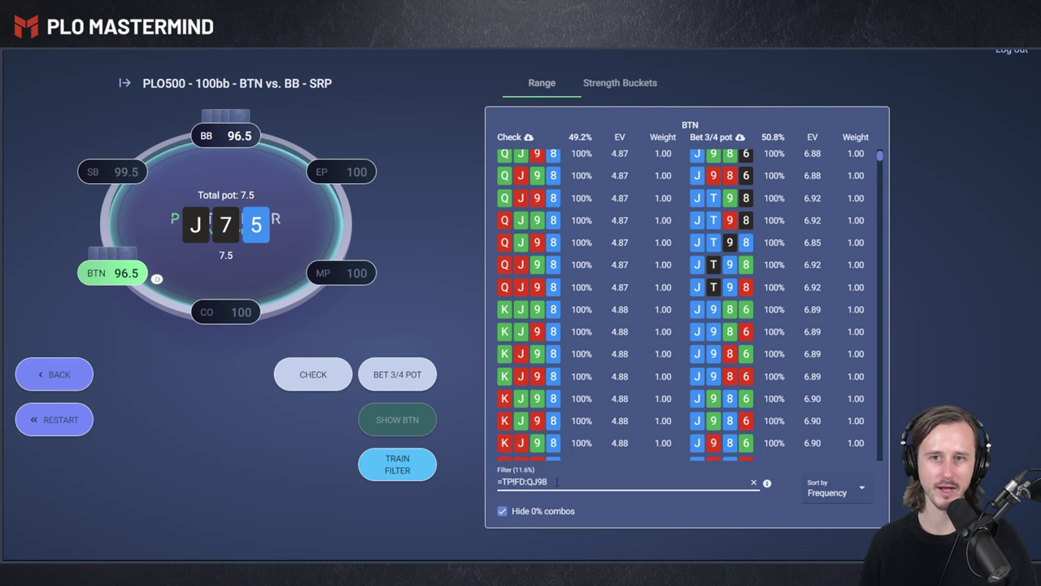
key("Return")
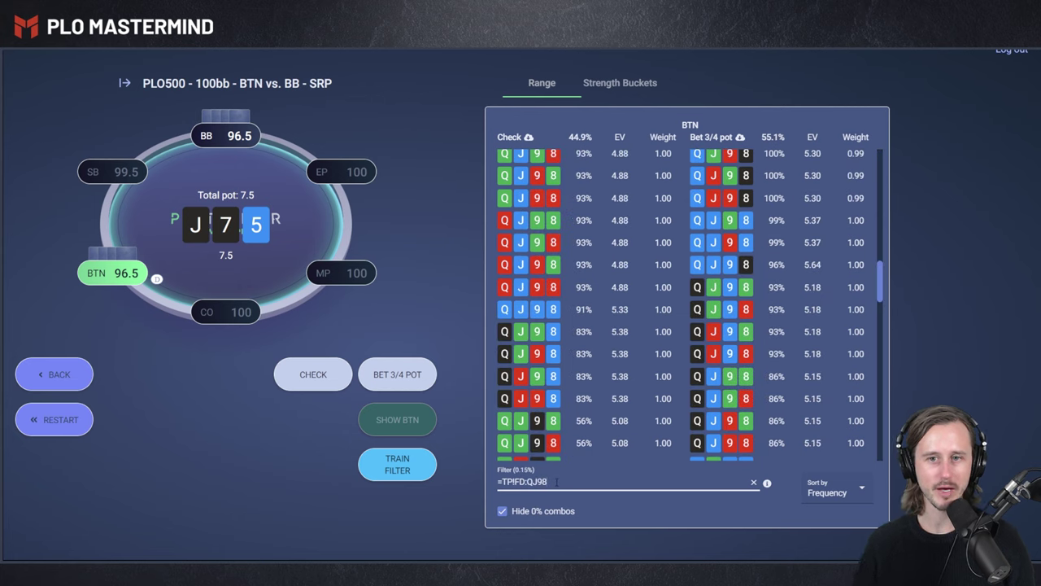
scroll(687, 346, "up", 10)
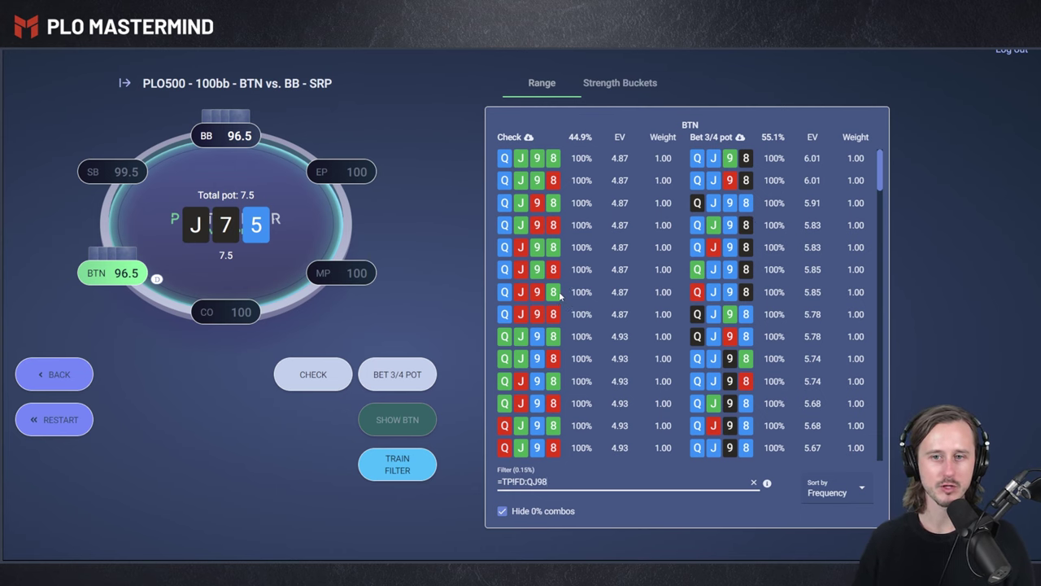
scroll(560, 297, "down", 2)
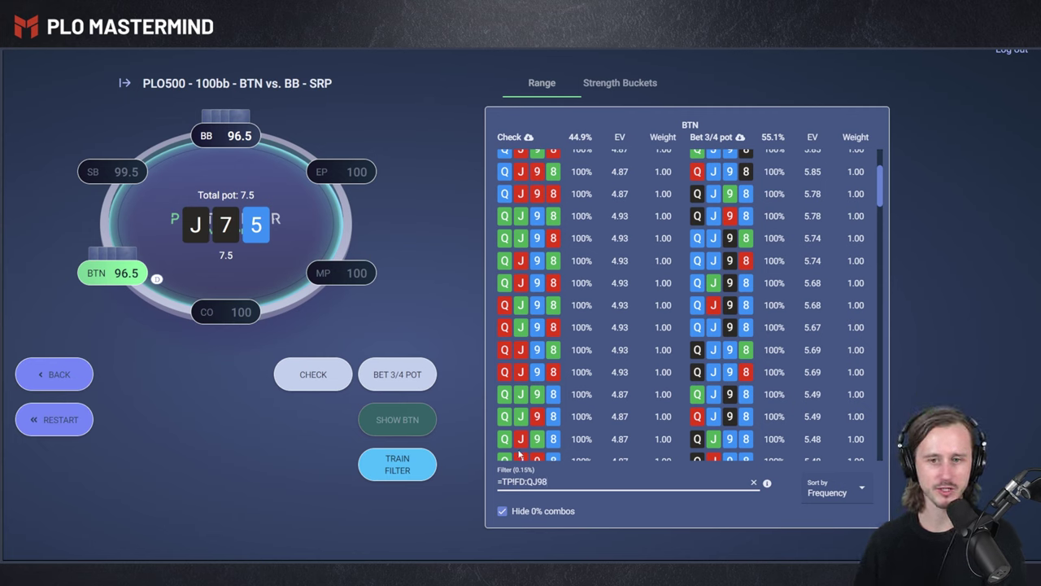
Step: Clear the filter and regroup the strength buckets, collapsing One pair and expanding Draws
left_click(753, 485)
left_click(638, 86)
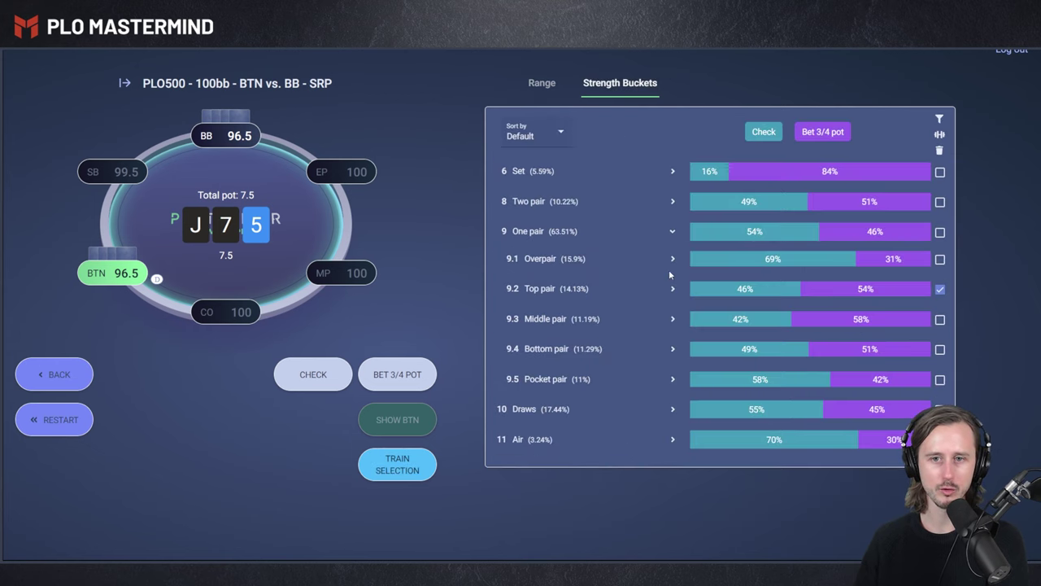
left_click(673, 232)
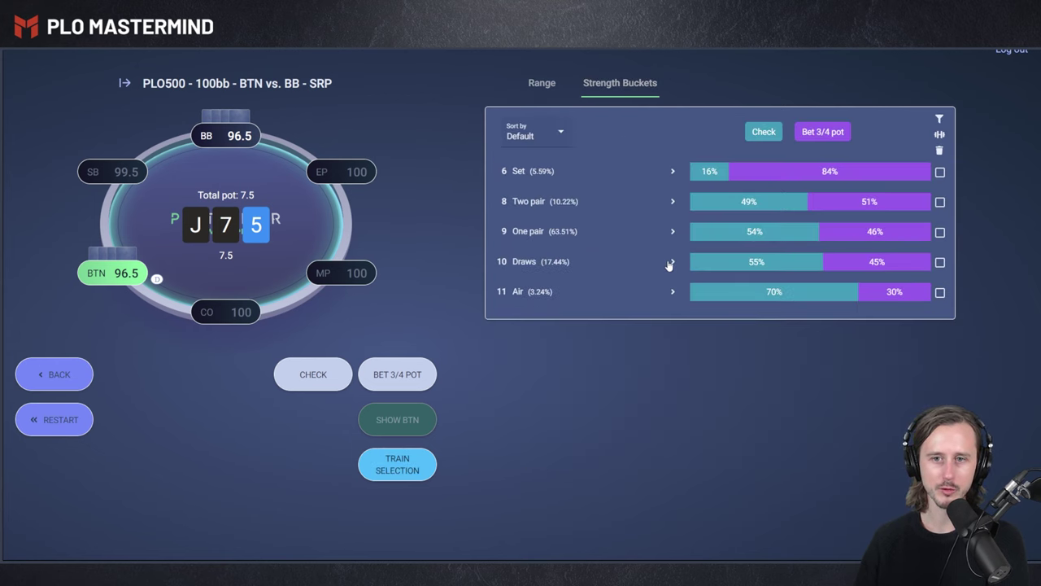
left_click(673, 265)
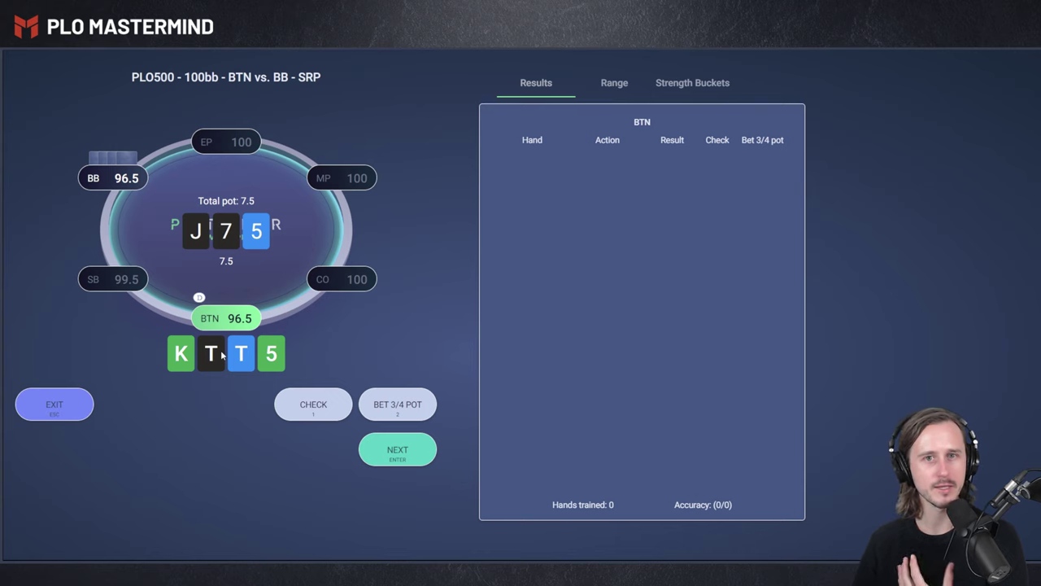
Step: Bet 3/4 pot with KTT5 and then 9876, moving to the next hand after each
left_click(406, 403)
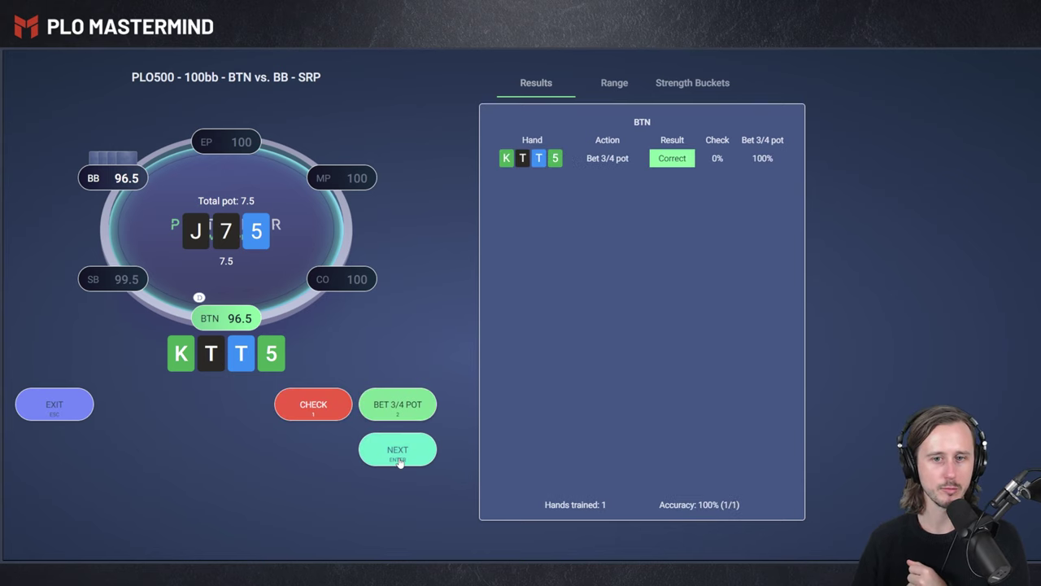
left_click(389, 459)
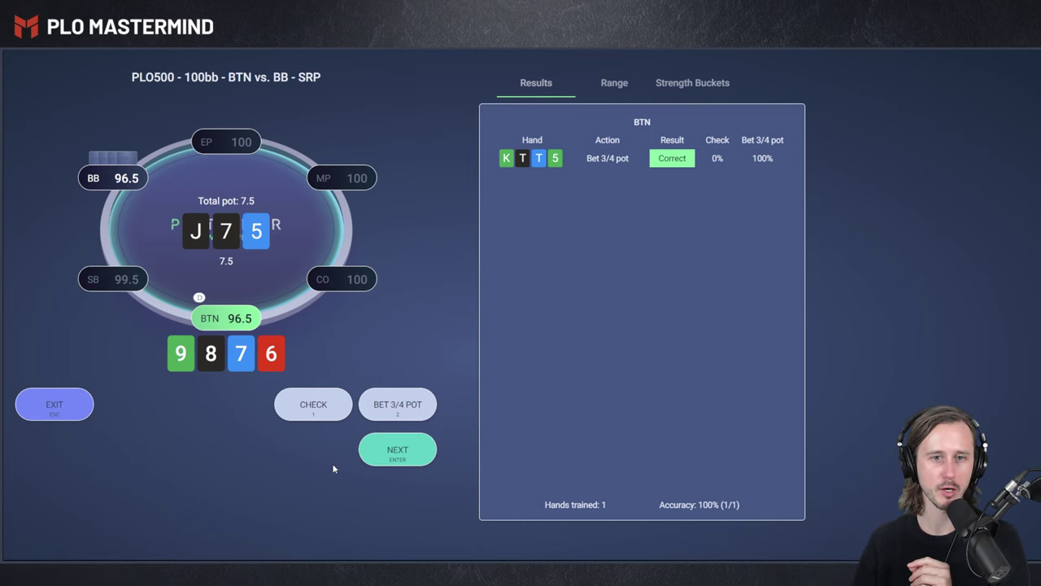
left_click(388, 406)
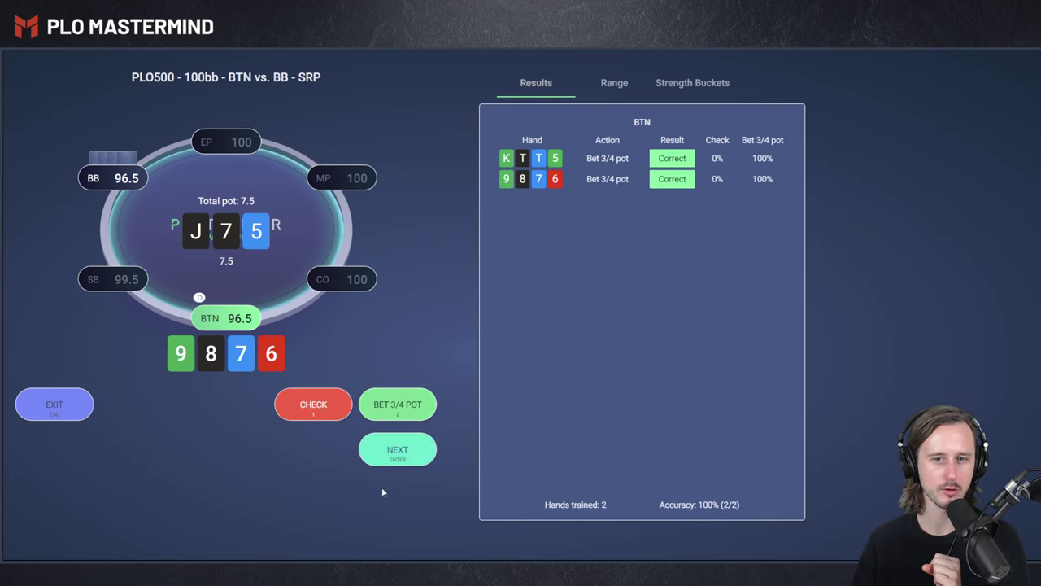
left_click(389, 455)
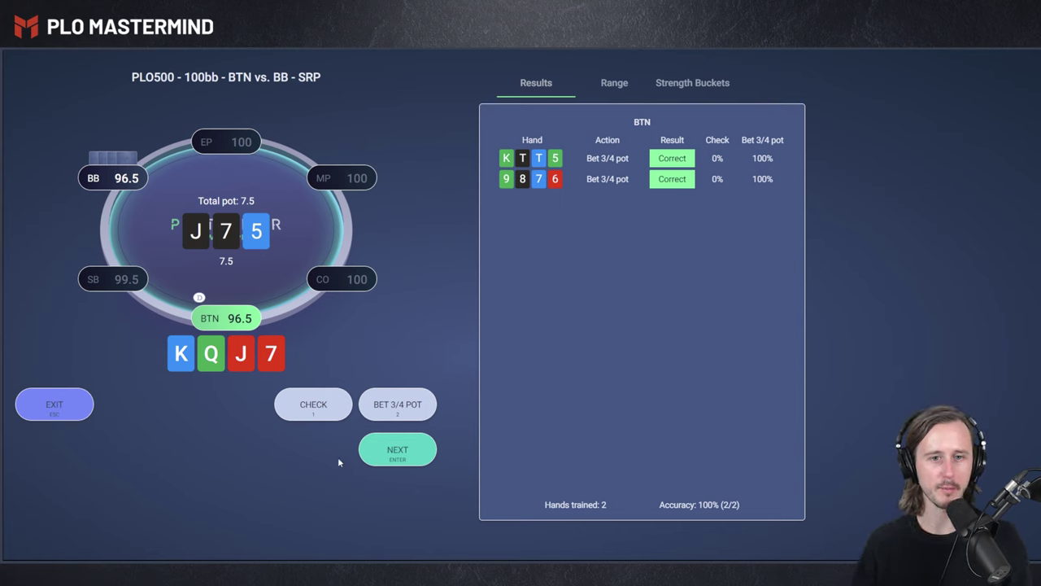
Step: Check KQJ7 and AQ72, bet 3/4 pot with JT83, and advance to AT84
left_click(319, 411)
left_click(381, 457)
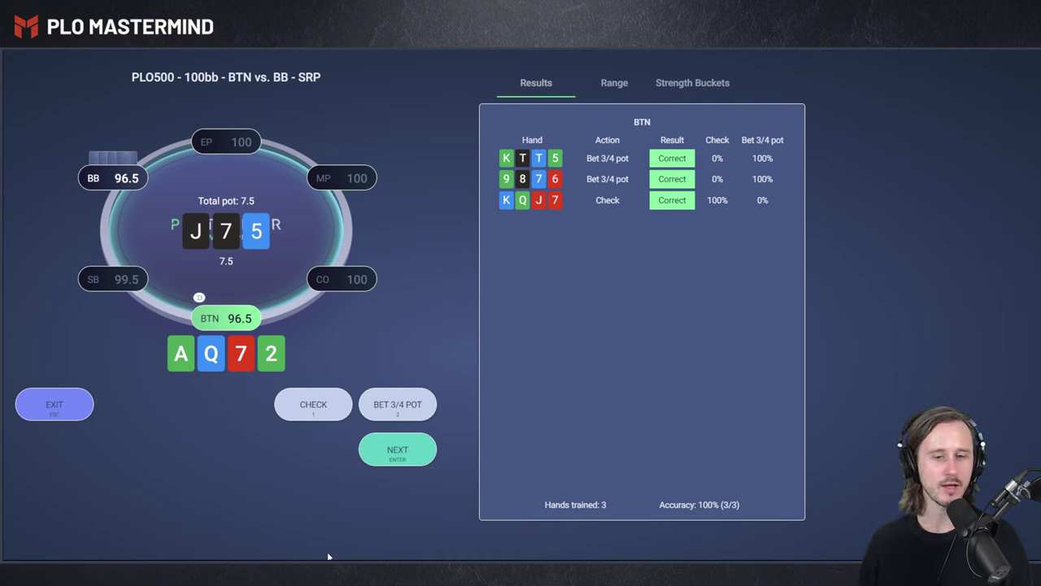
left_click(324, 417)
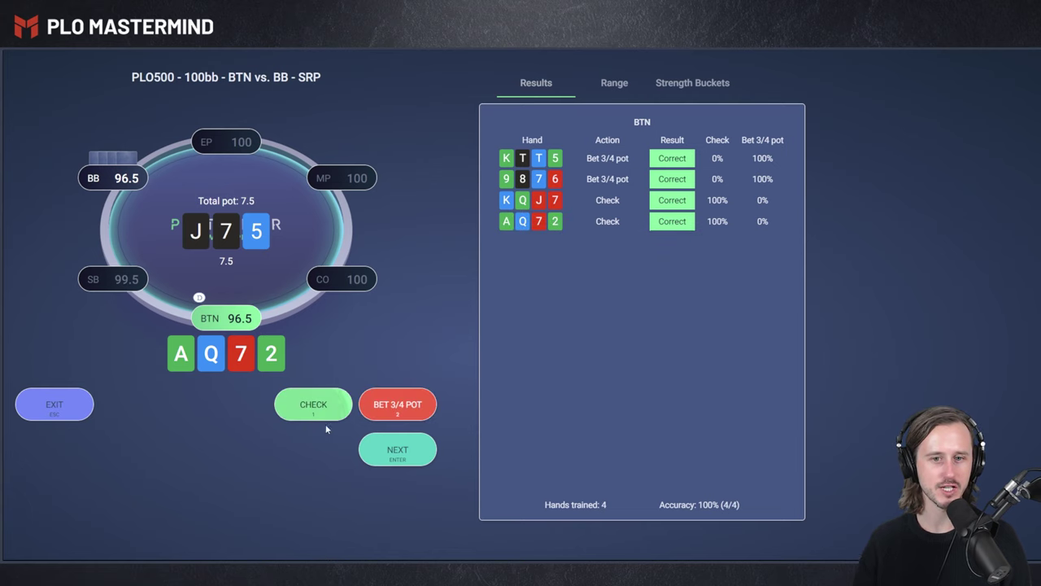
left_click(412, 454)
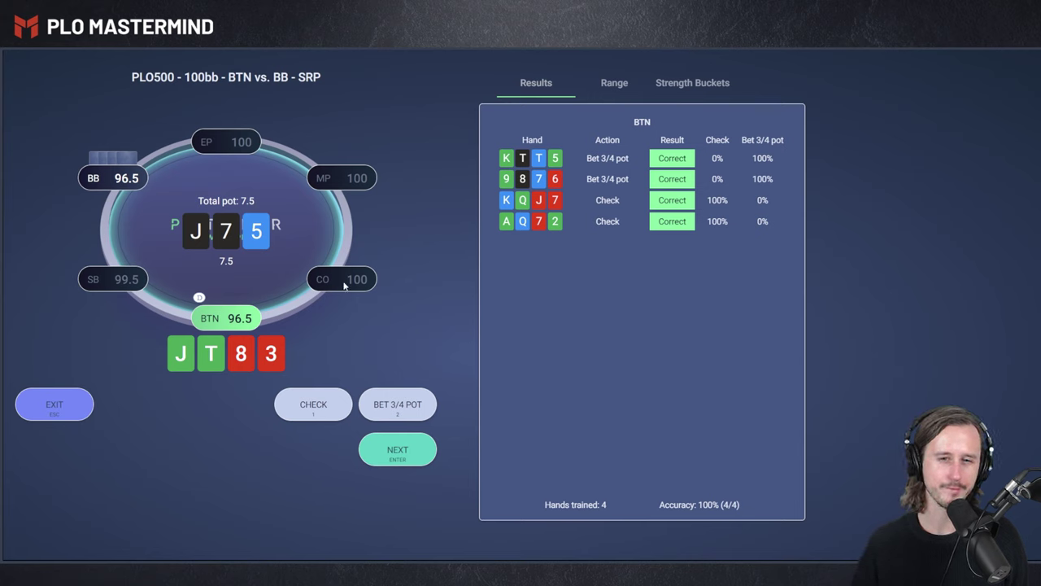
left_click(387, 412)
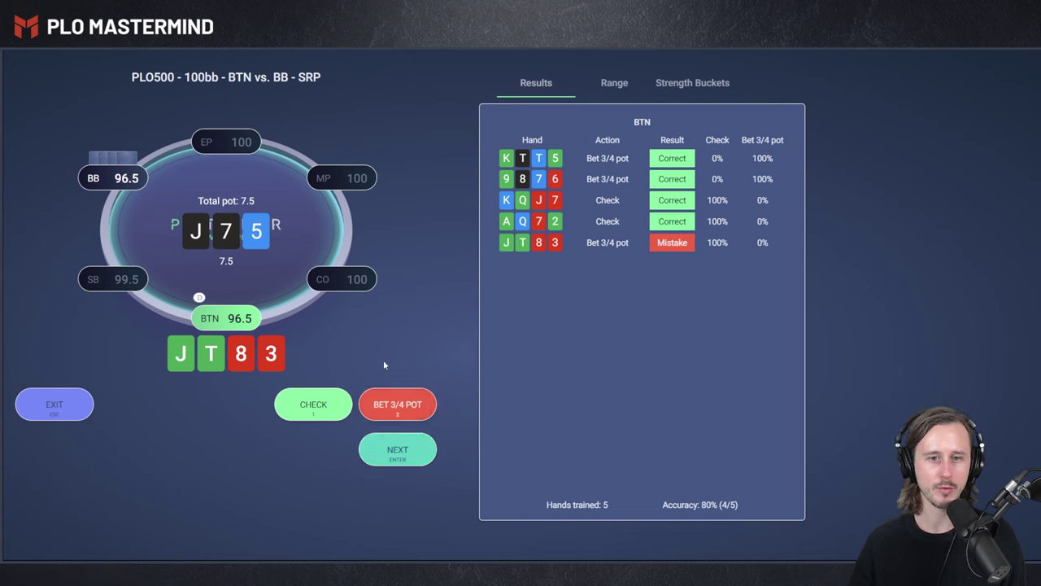
left_click(395, 451)
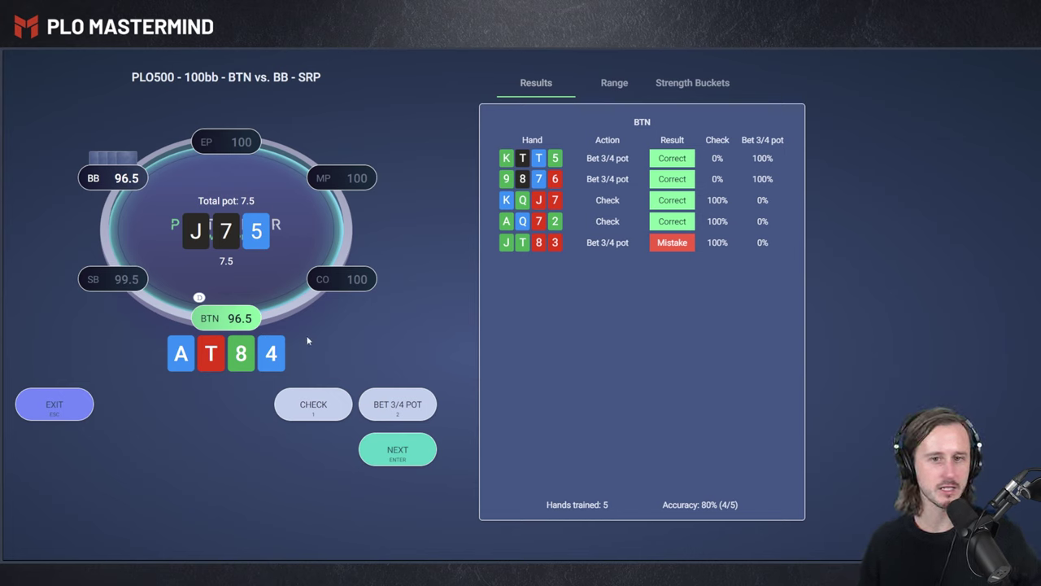
Step: Answer the AT84 and AAQ2 training hands by checking, dealing the next hand after each
left_click(332, 401)
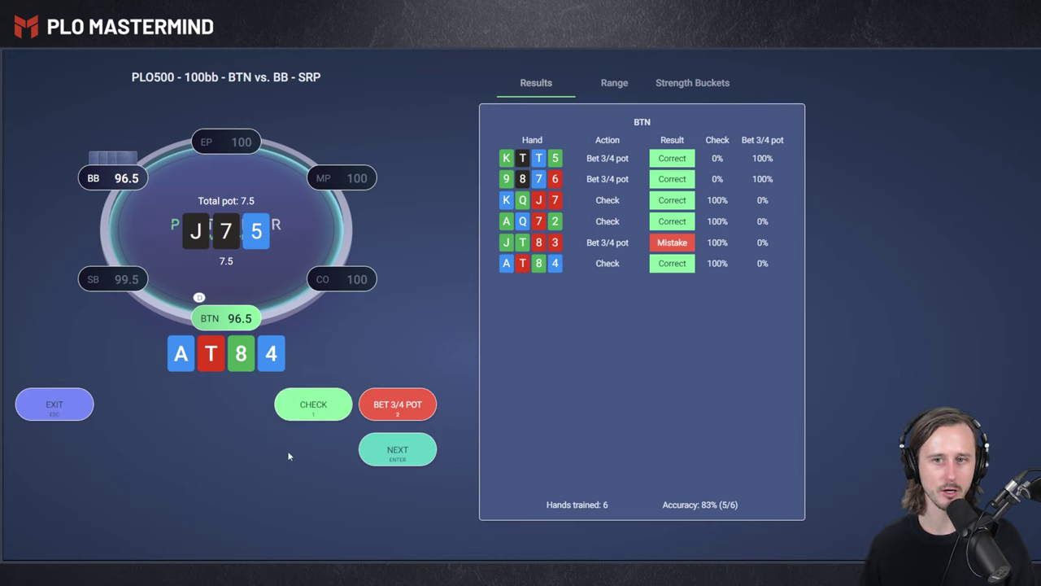
left_click(397, 450)
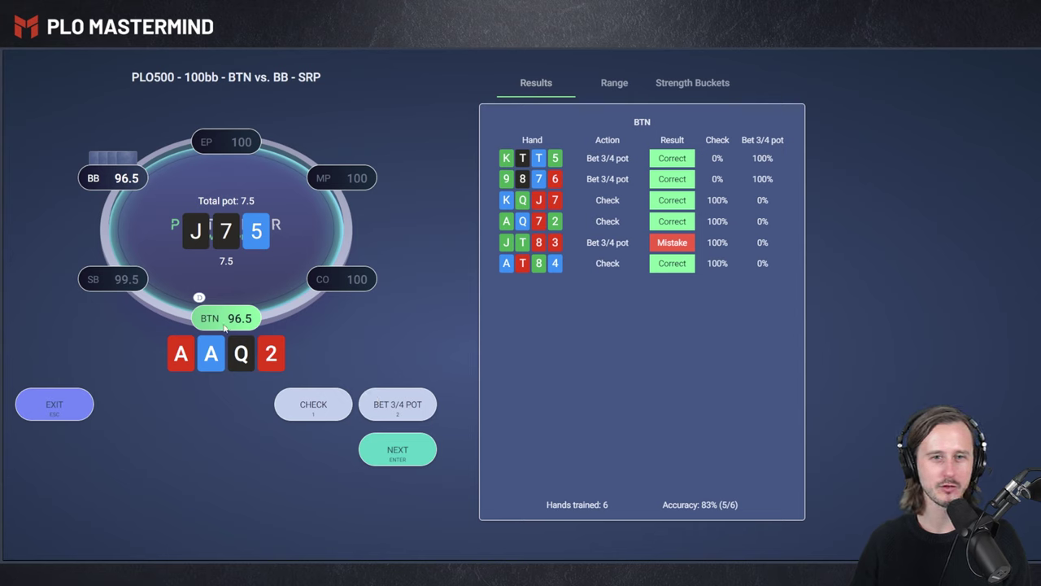
left_click(314, 404)
left_click(399, 457)
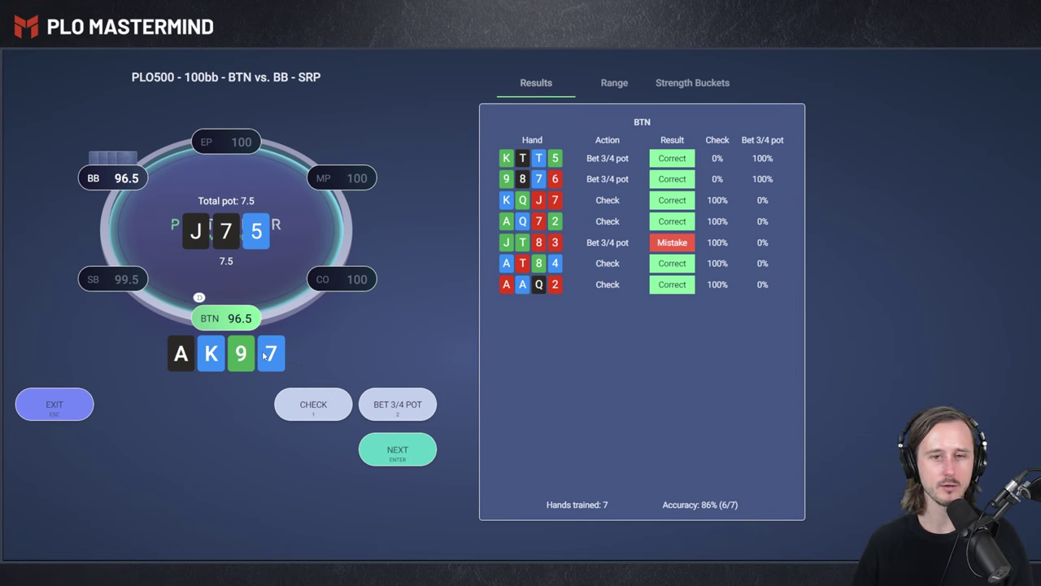
Step: Answer AK97 and 6543 with a 3/4 pot bet, reaching 89% accuracy over 9 hands
left_click(387, 409)
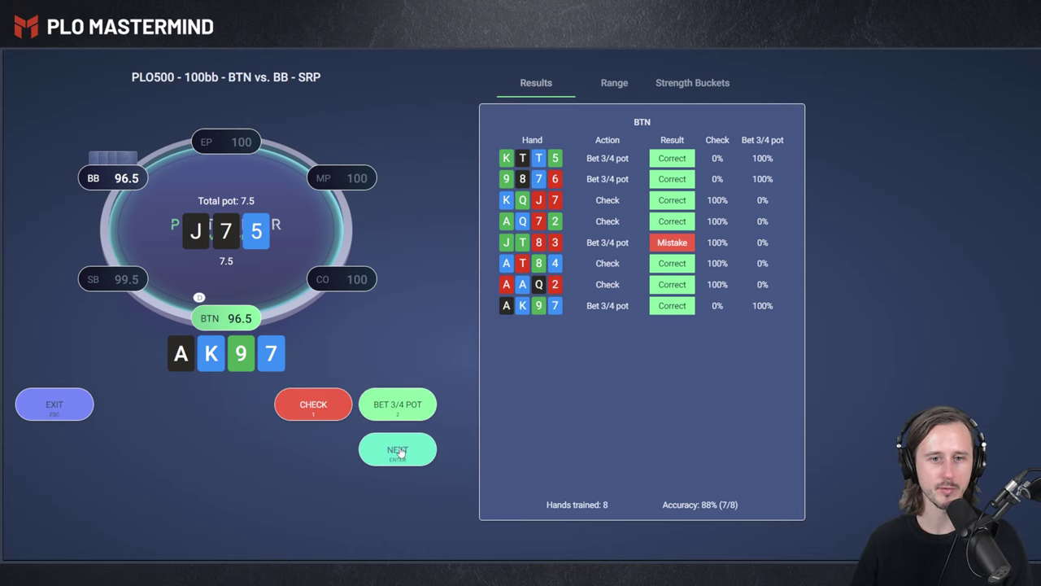
left_click(399, 452)
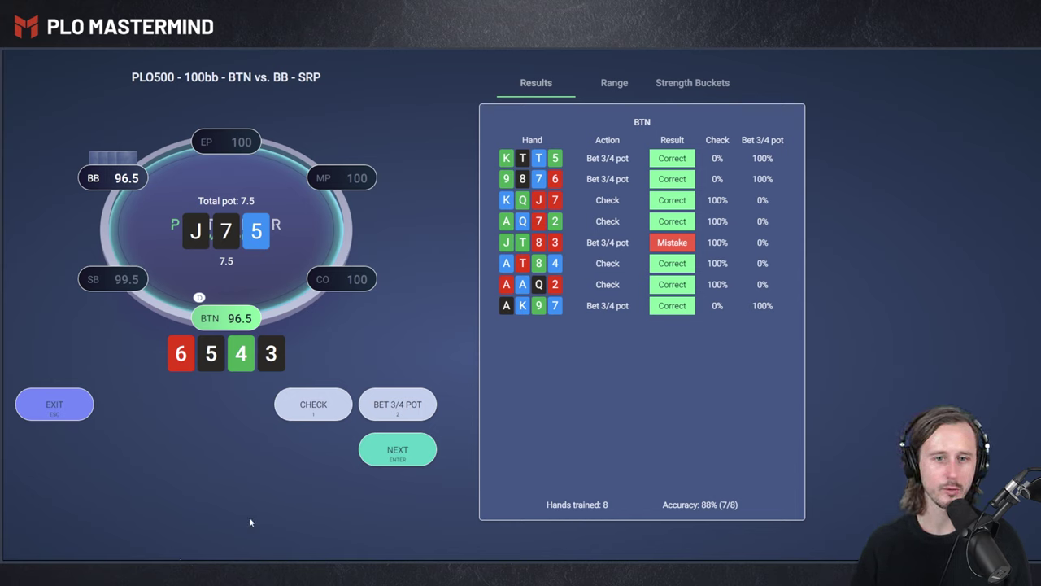
key("2")
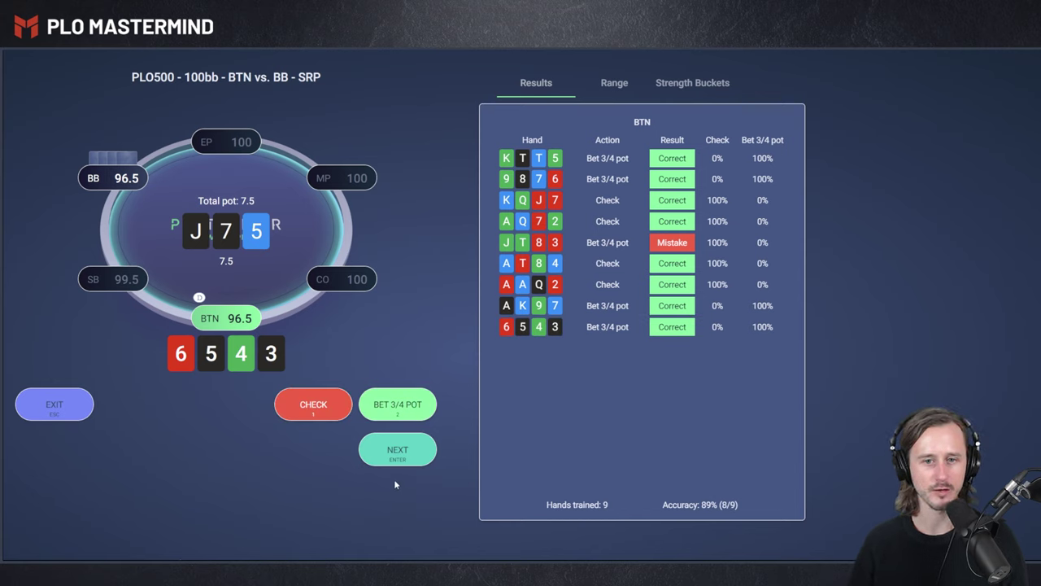